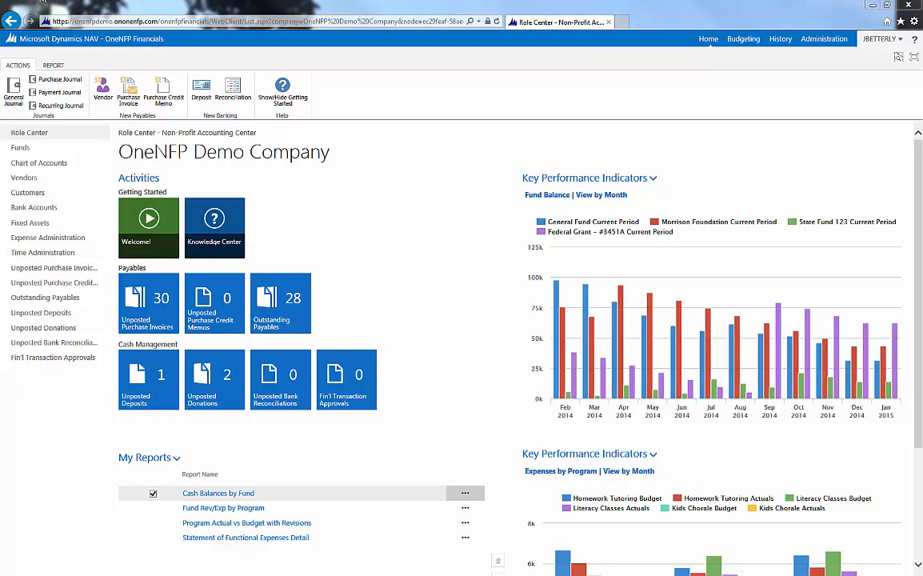
- Open the general journal with the GL-ACTUAL template and enlarge its window
click(14, 90)
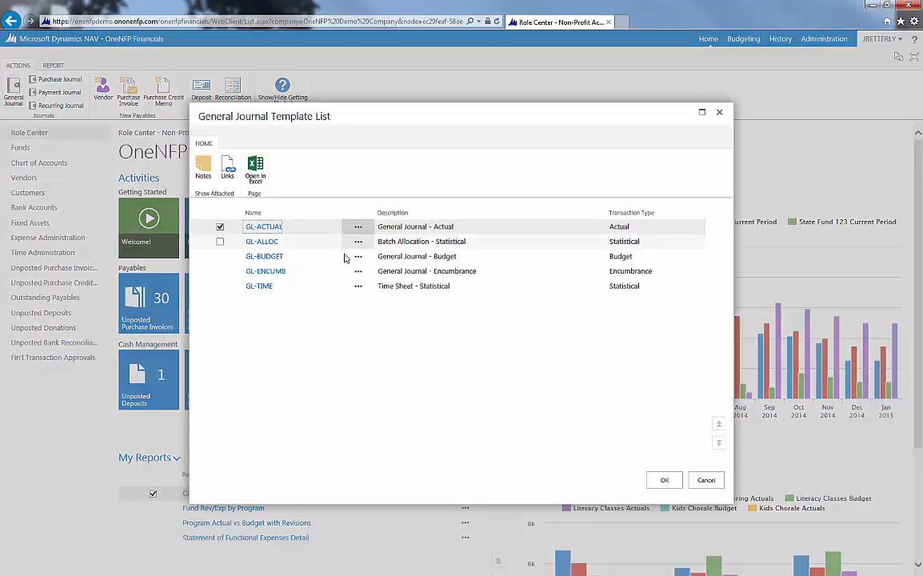
click(267, 228)
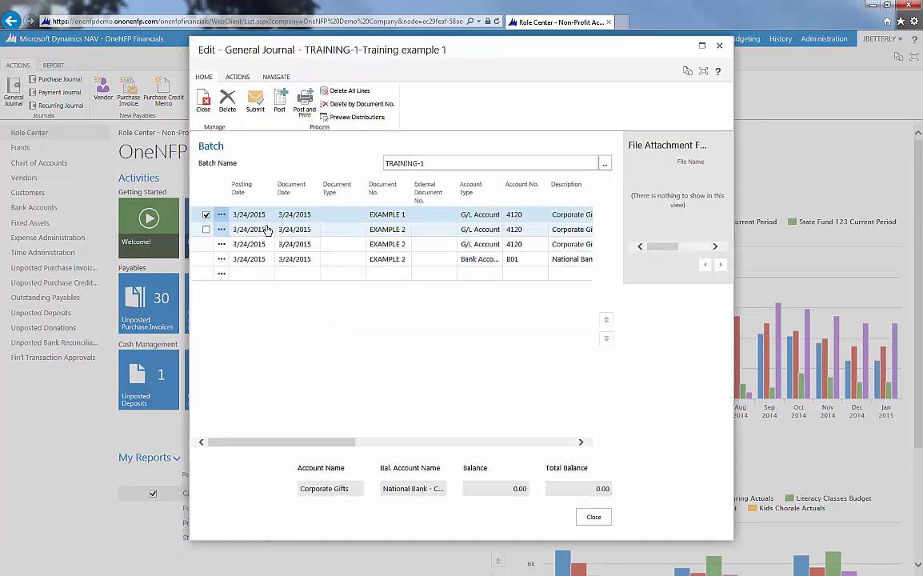
click(704, 50)
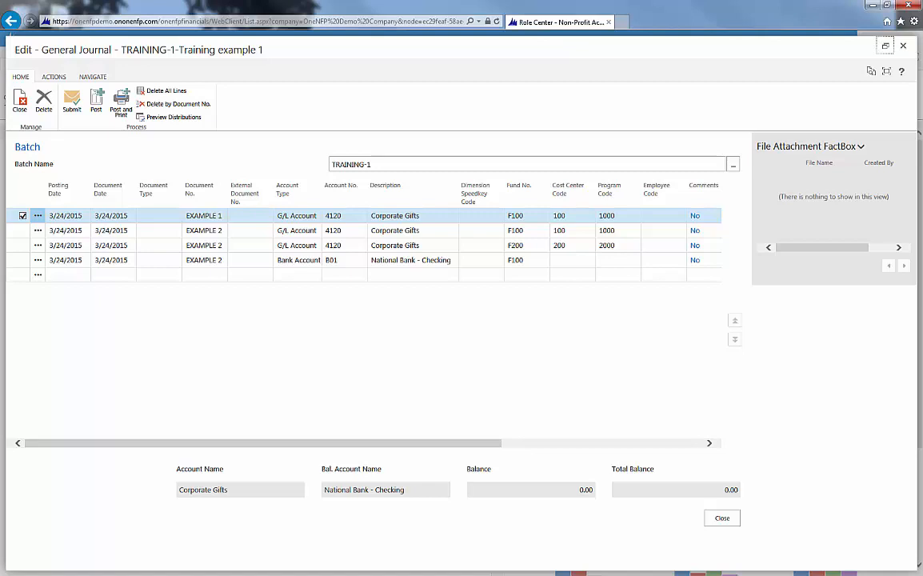
- Compare the EXAMPLE 1 and EXAMPLE 2 lines in batch TRAINING-1, including their debit and credit amounts and balancing accounts
click(210, 216)
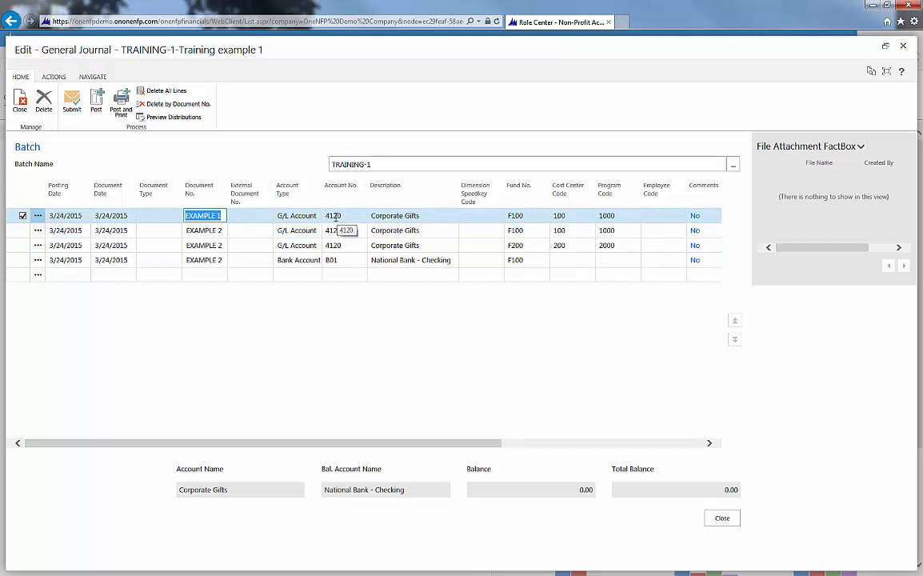
drag(464, 444, 672, 459)
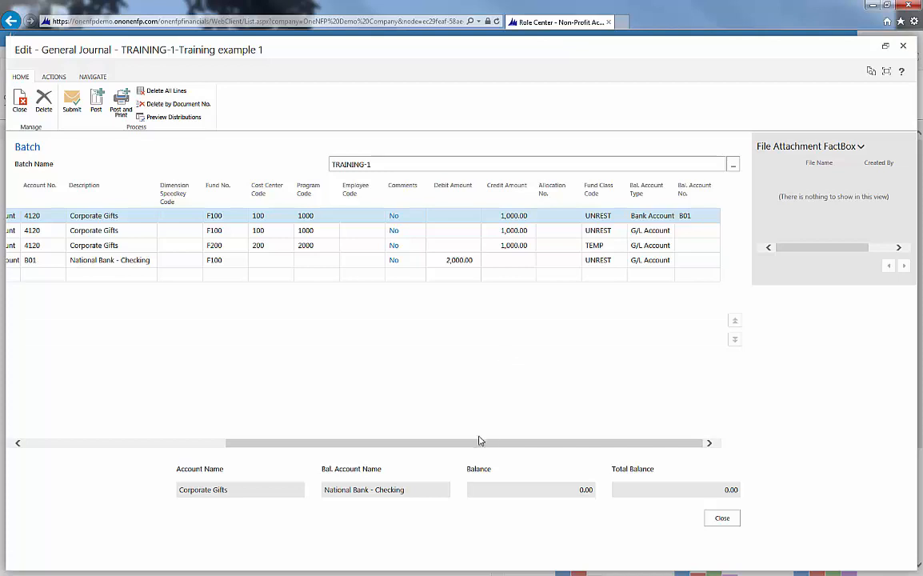
drag(495, 445, 198, 419)
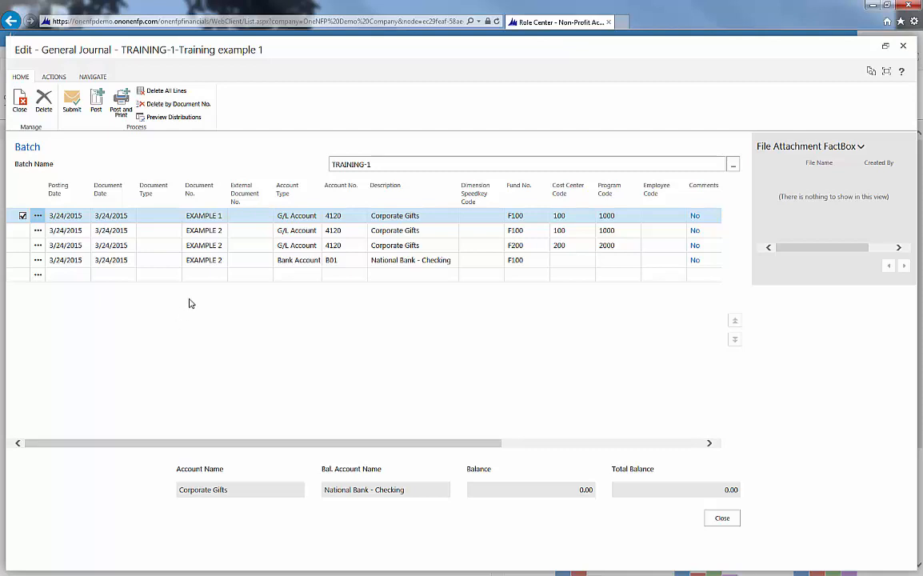
click(204, 230)
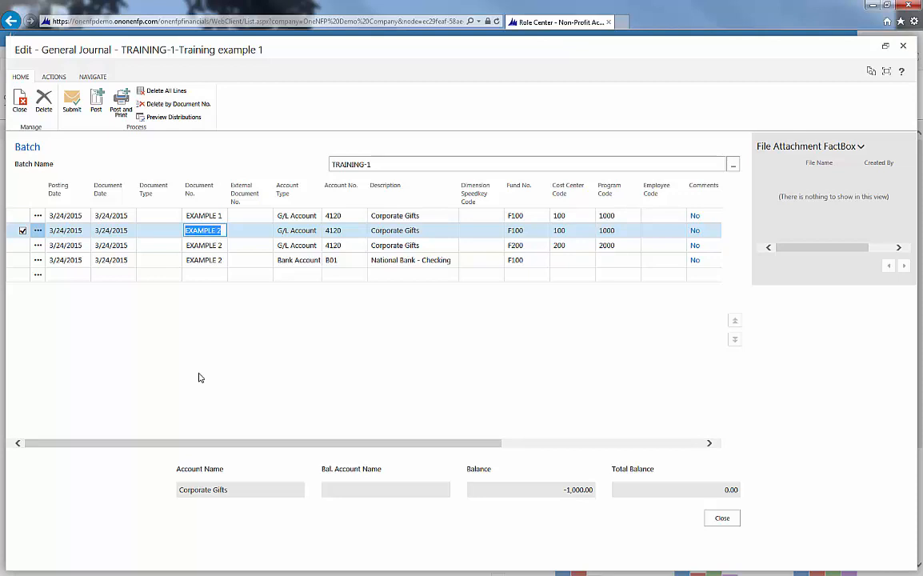
drag(344, 442, 532, 446)
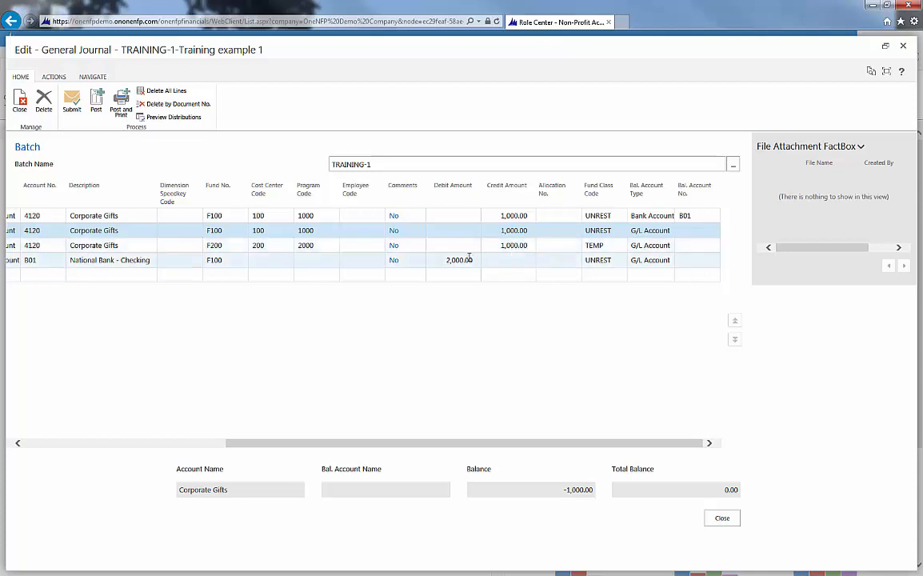
drag(529, 443, 306, 460)
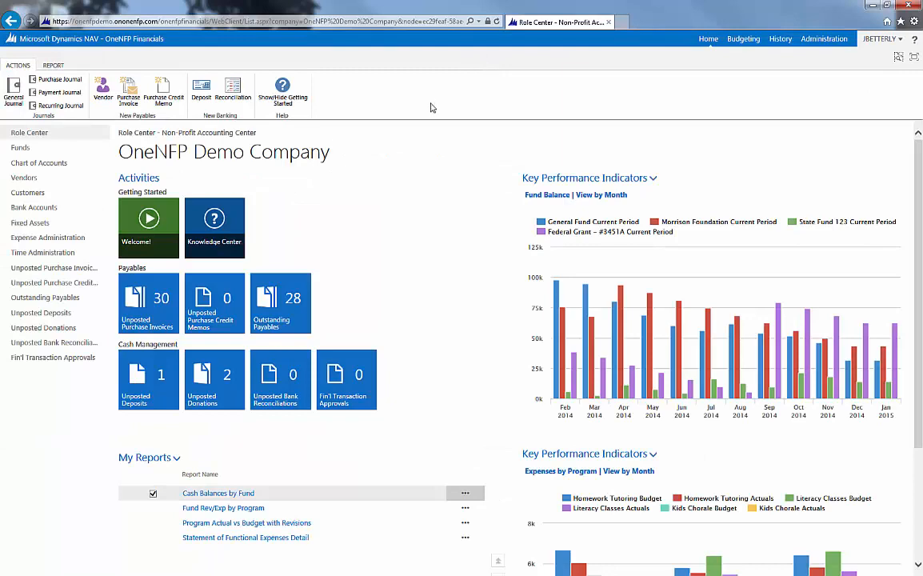
- Open the purchase journal enlarged and examine the EXAMPLE-4 and EXAMPLE-5 lines of batch TRAINING 2, including amounts and account types
click(54, 80)
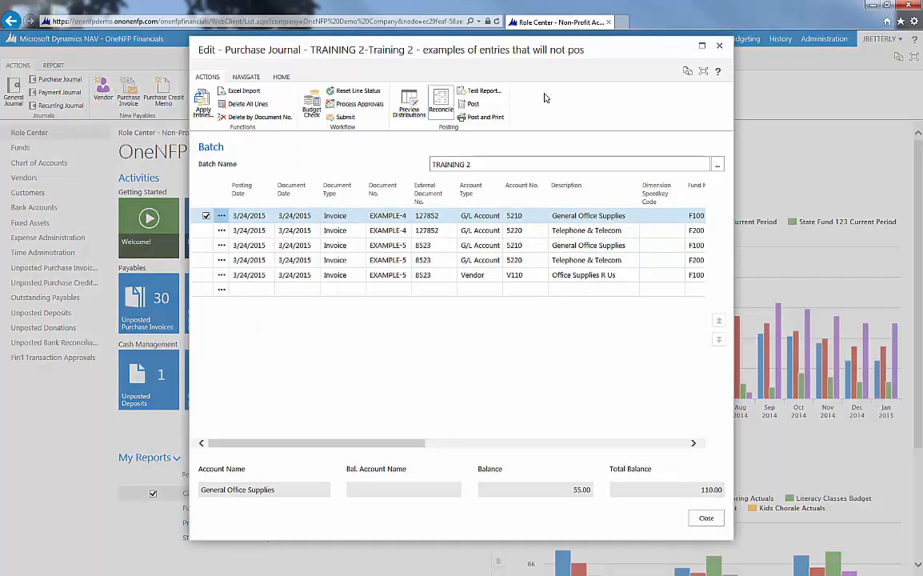
click(702, 47)
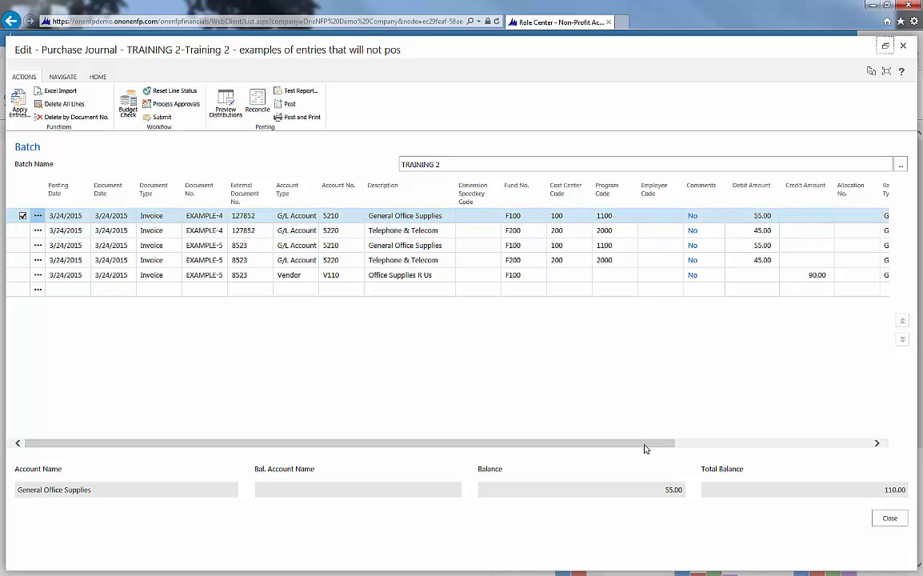
drag(644, 444, 837, 433)
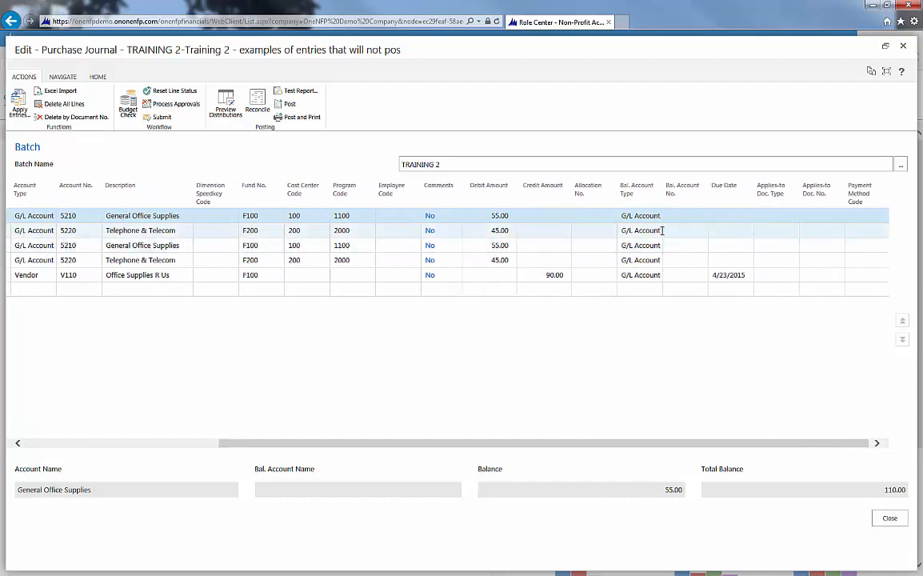
drag(750, 445, 567, 447)
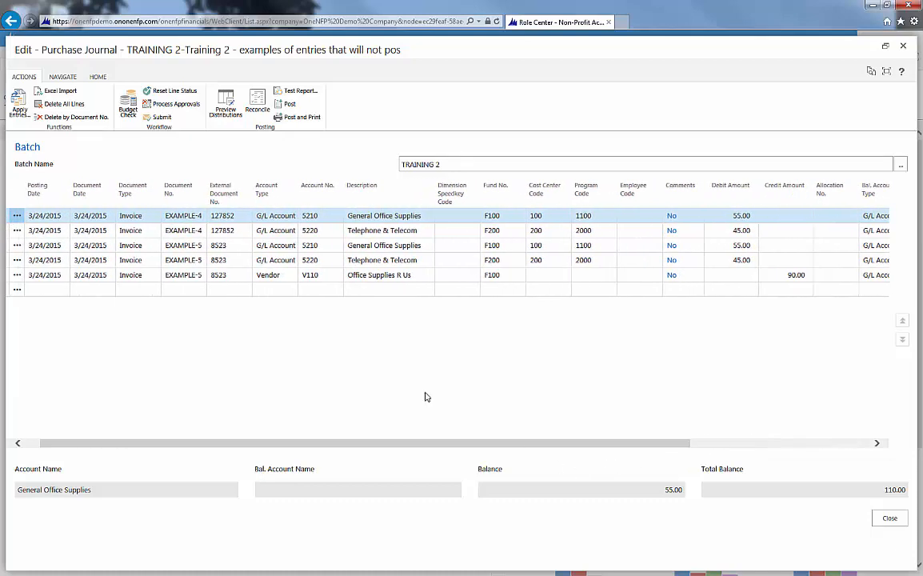
click(185, 245)
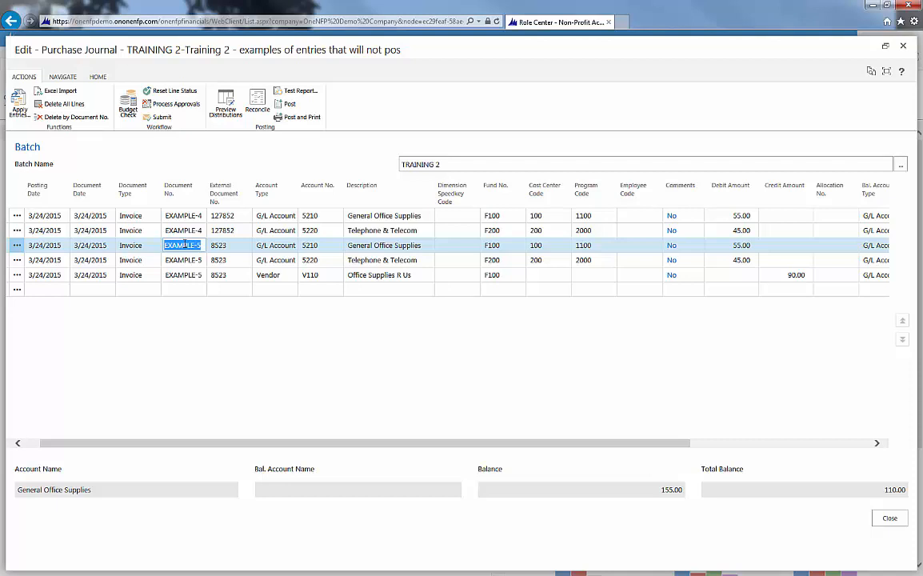
click(269, 275)
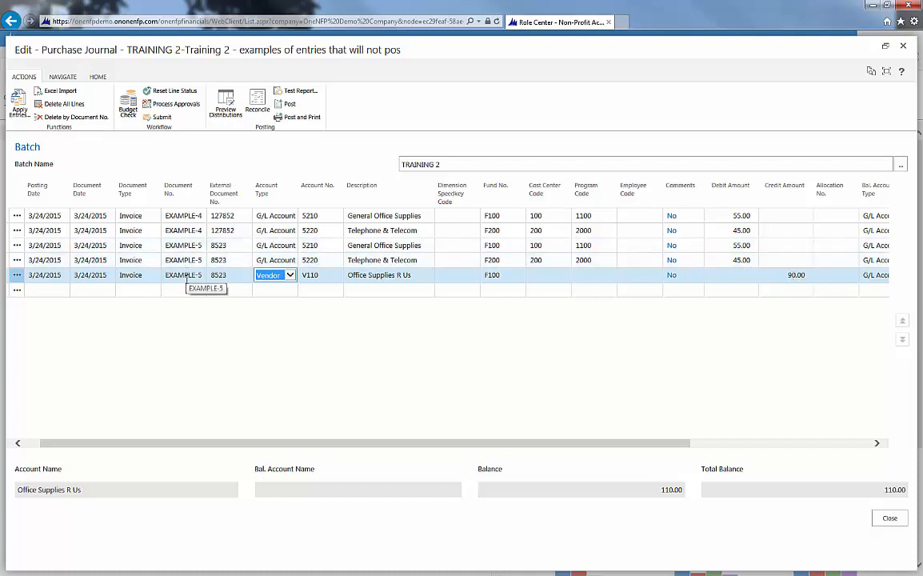
- Switch the purchase journal to batch TRAINING 3 and review the EXAMPLE-6 lines' amounts and balancing vendor accounts
click(902, 168)
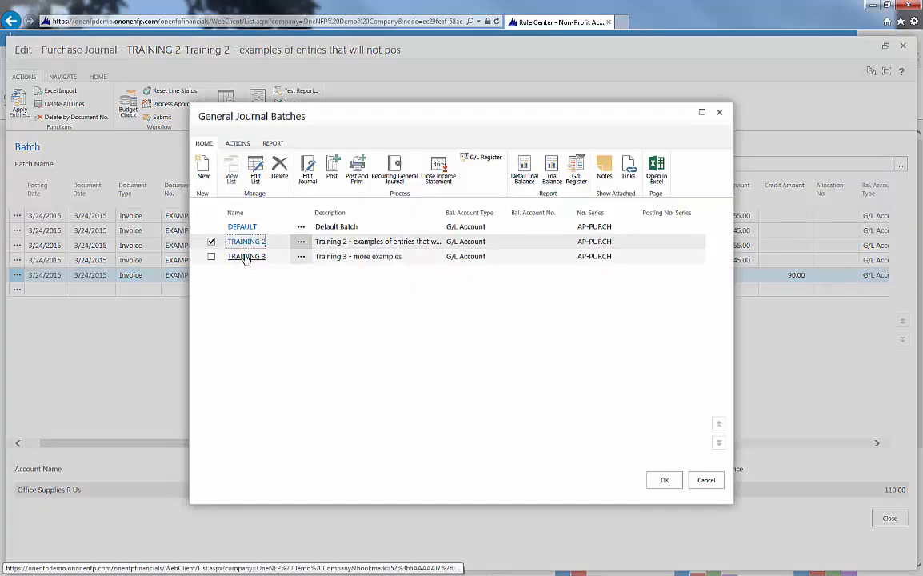
click(245, 257)
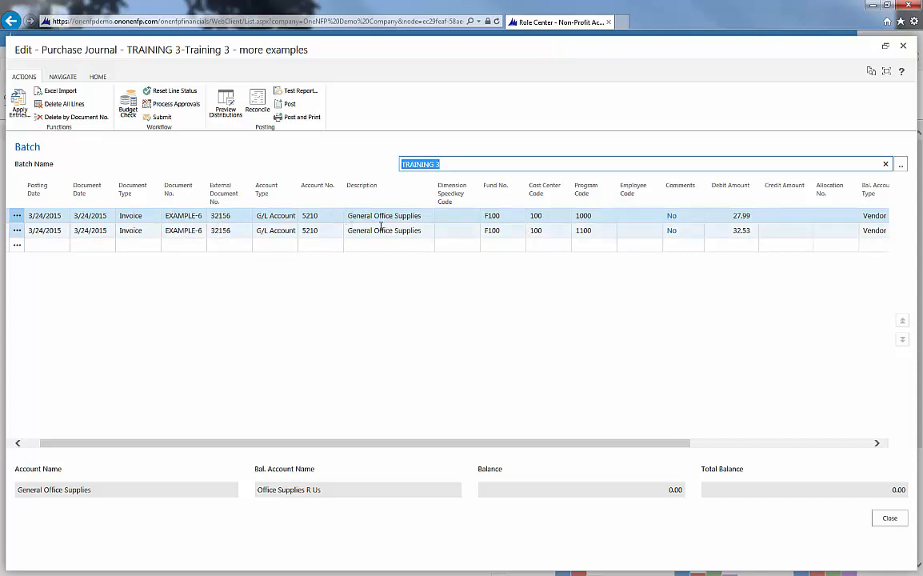
drag(639, 444, 831, 463)
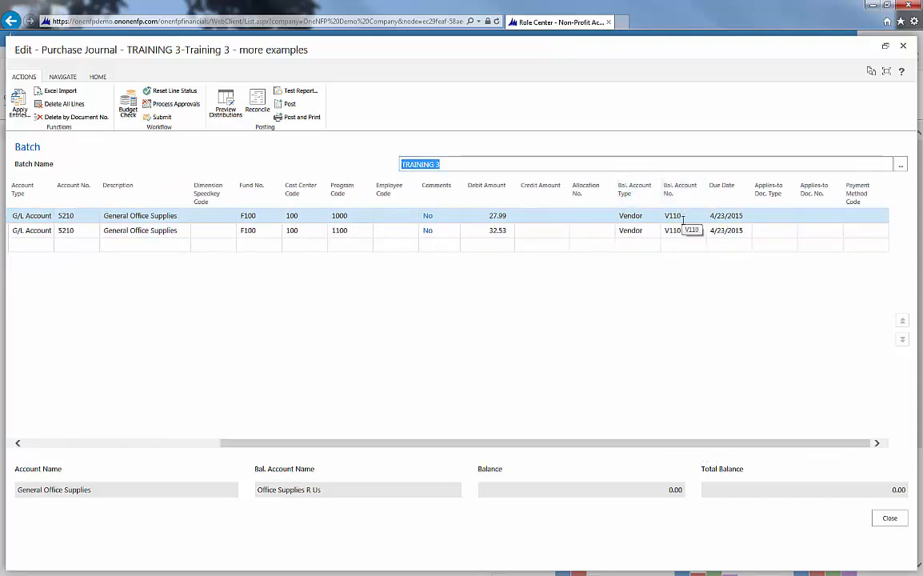
drag(614, 445, 415, 460)
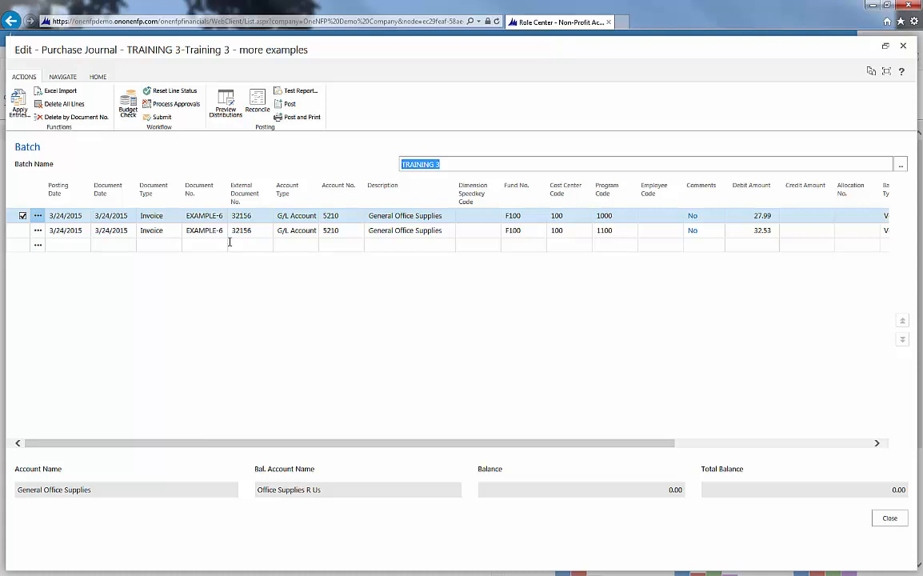
click(201, 232)
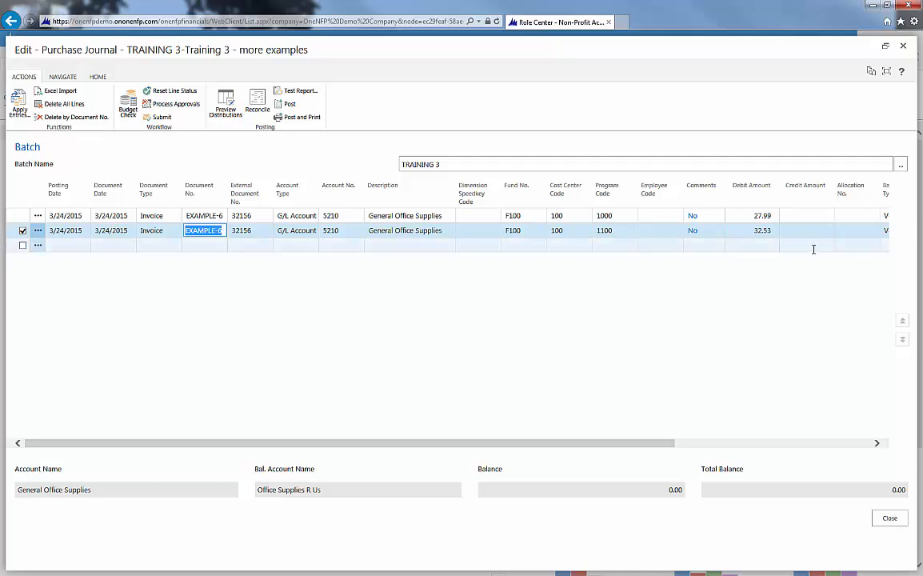
drag(662, 444, 869, 443)
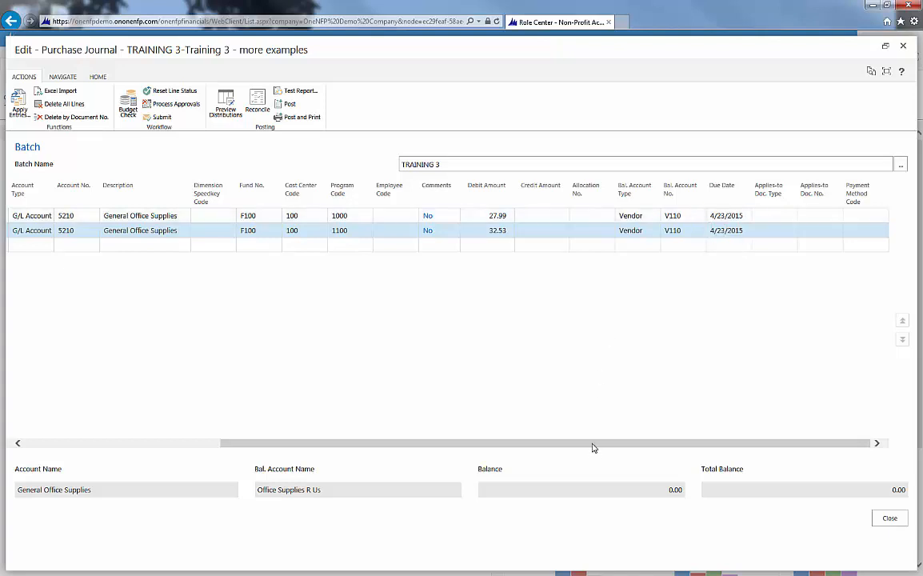
drag(594, 446, 372, 452)
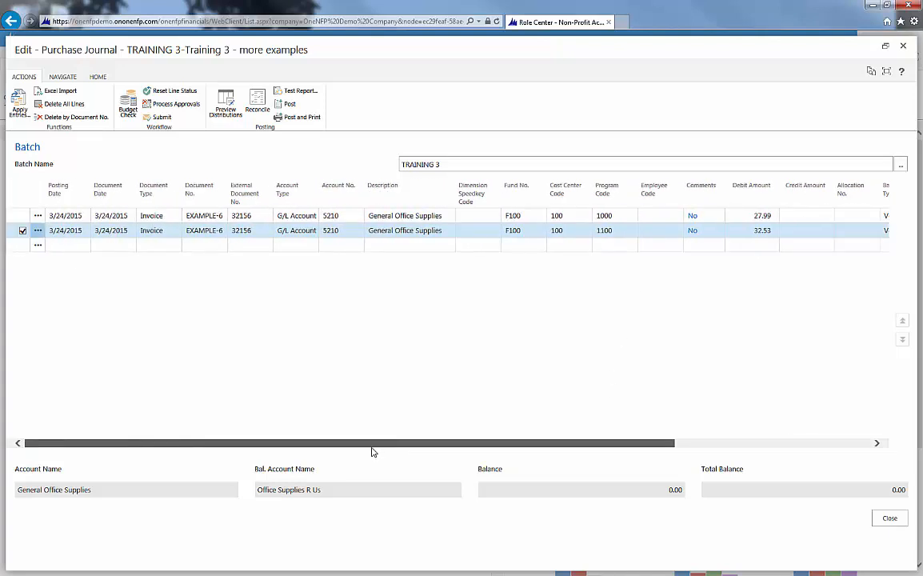
click(902, 46)
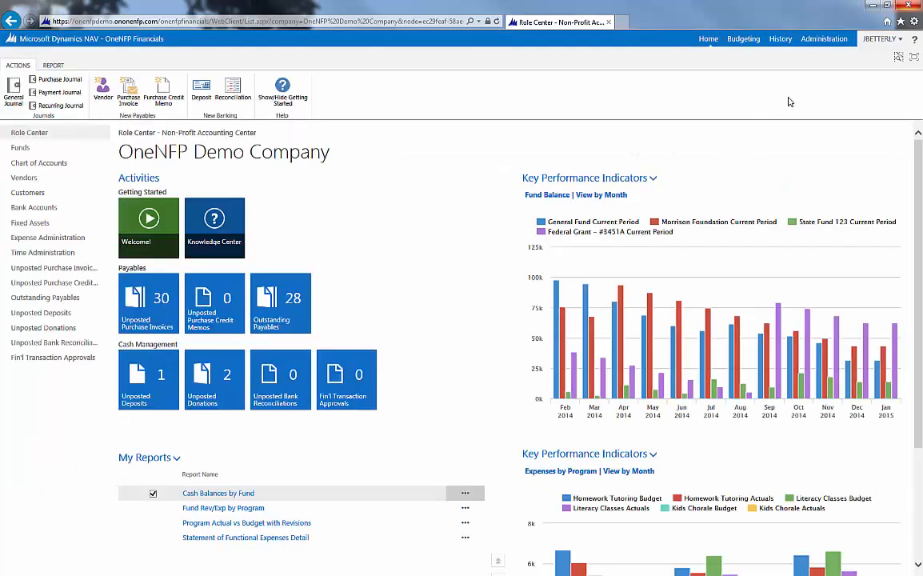
- Search for "cash rec", open the Cash Receipt Journal under Cash Management enlarged, and review the batch lines' debit and credit amounts
click(898, 60)
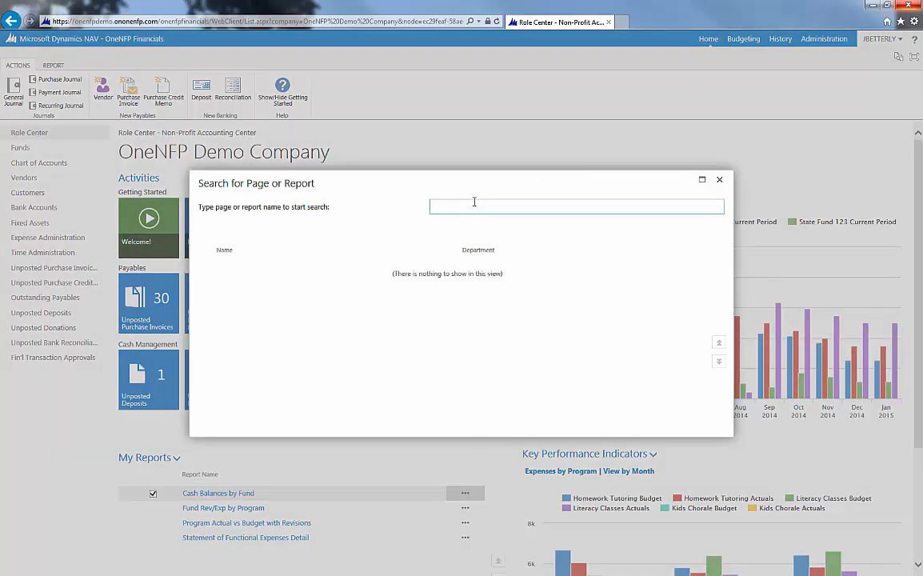
text(cash rec)
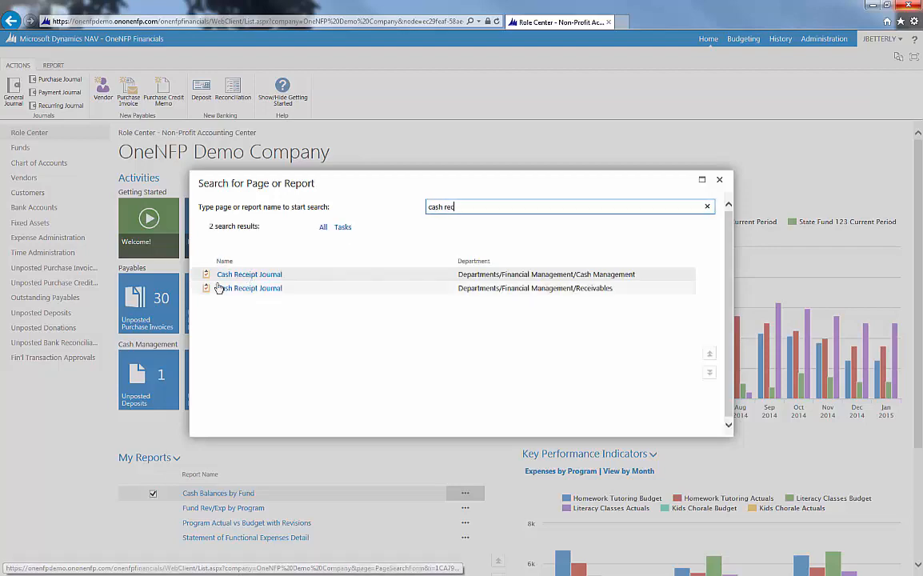
click(243, 276)
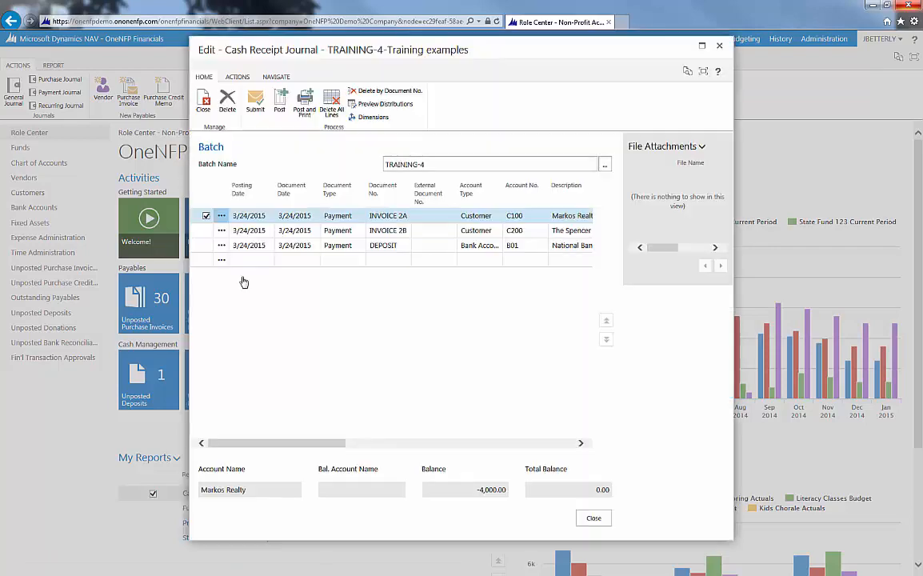
click(702, 46)
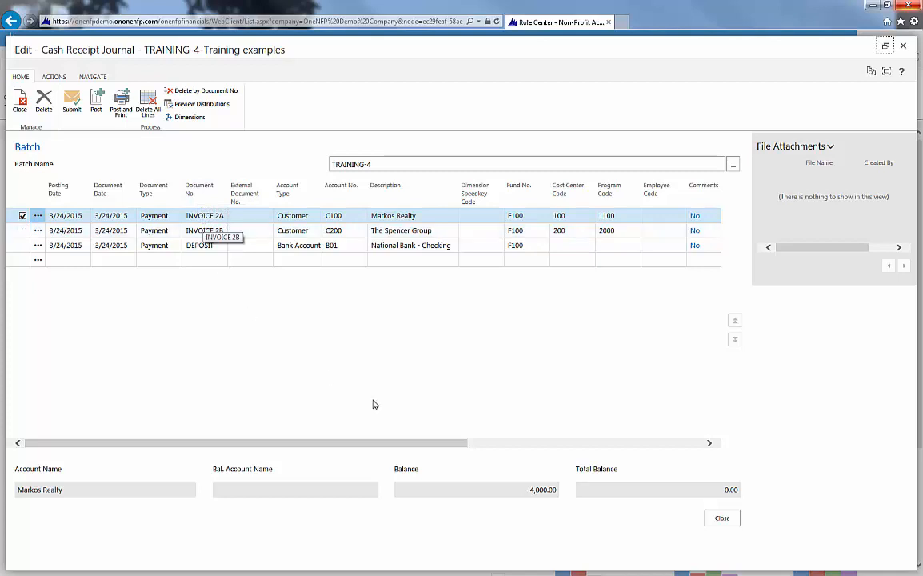
drag(436, 444, 566, 453)
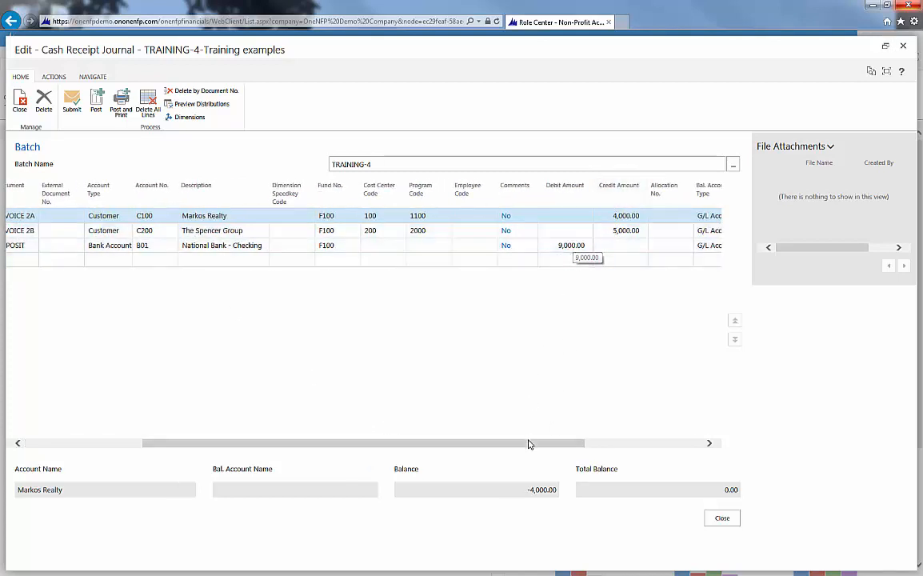
drag(530, 443, 391, 454)
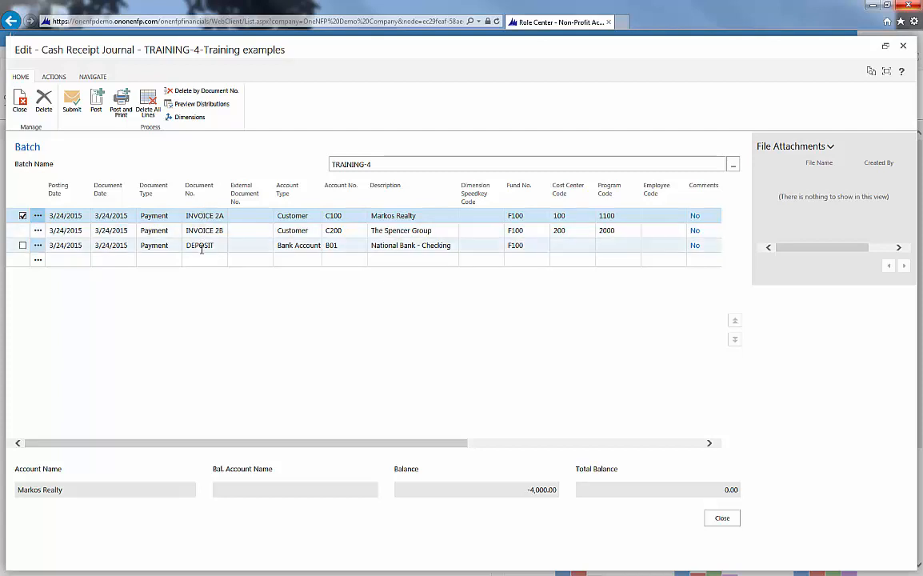
- Copy the Document No. INVOICE 2A into the External Document No. of the Markos Realty line
click(202, 218)
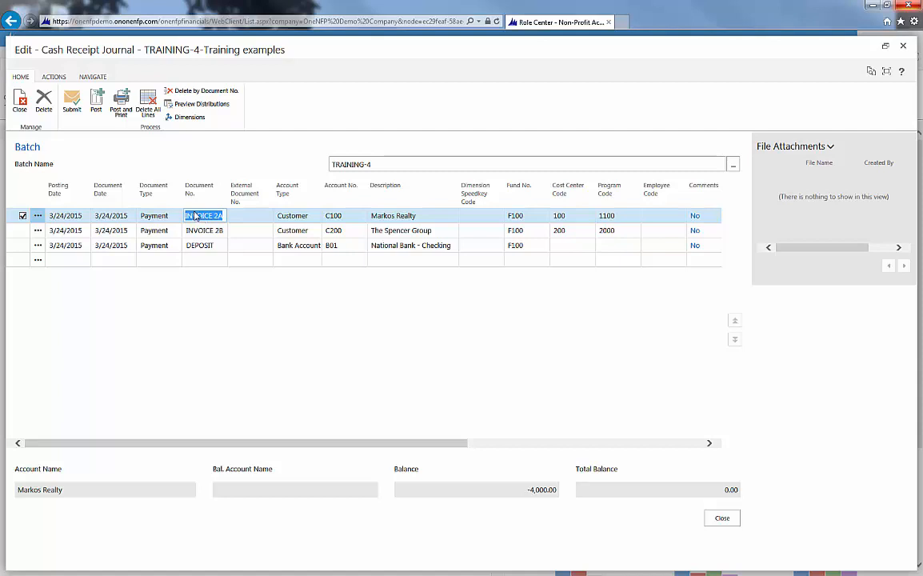
key(ctrl+c)
click(253, 216)
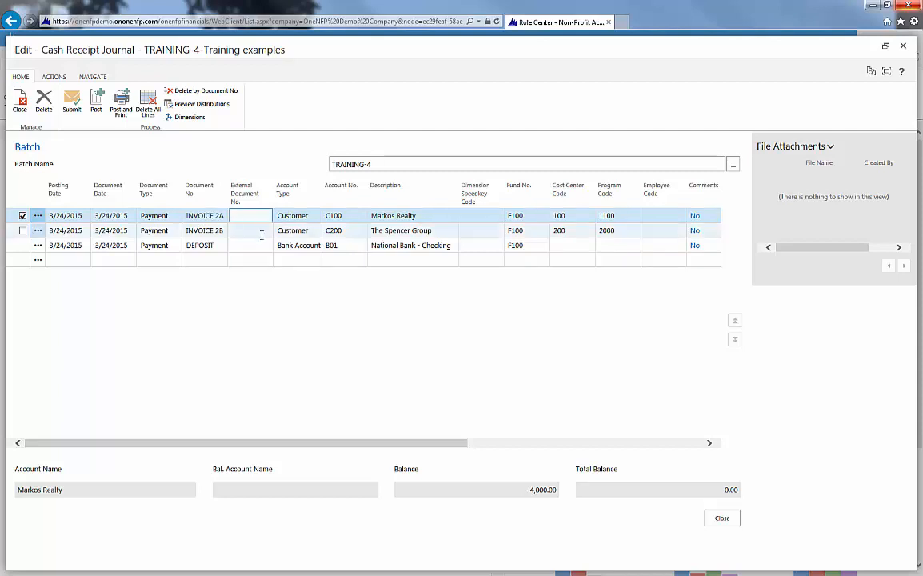
key(ctrl+v)
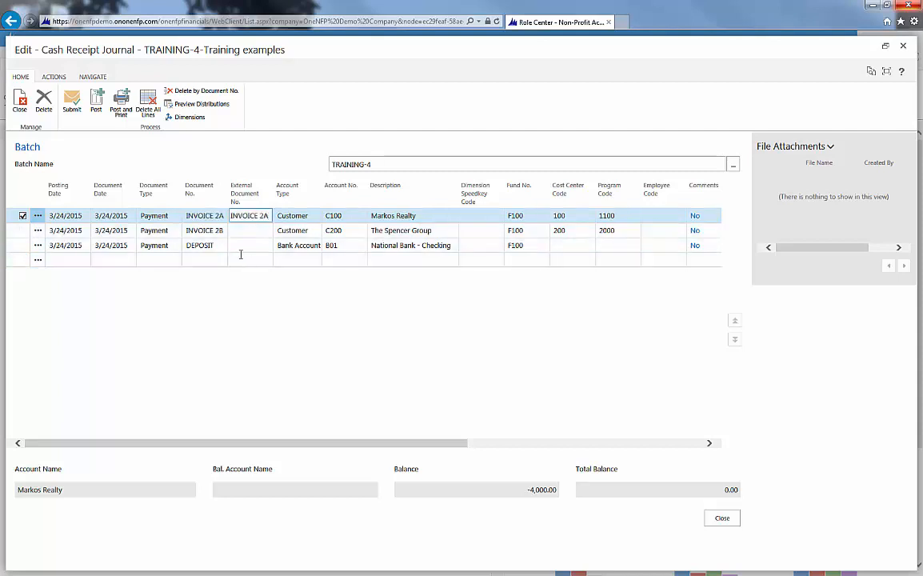
- Copy the Document No. INVOICE 2B into the External Document No. of The Spencer Group line
click(203, 231)
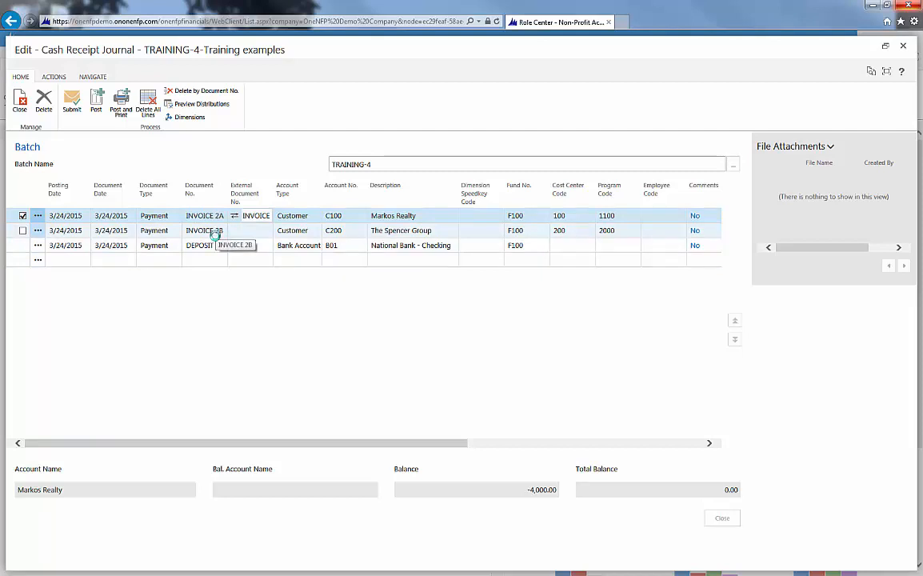
key(ctrl+c)
click(238, 234)
key(ctrl+v)
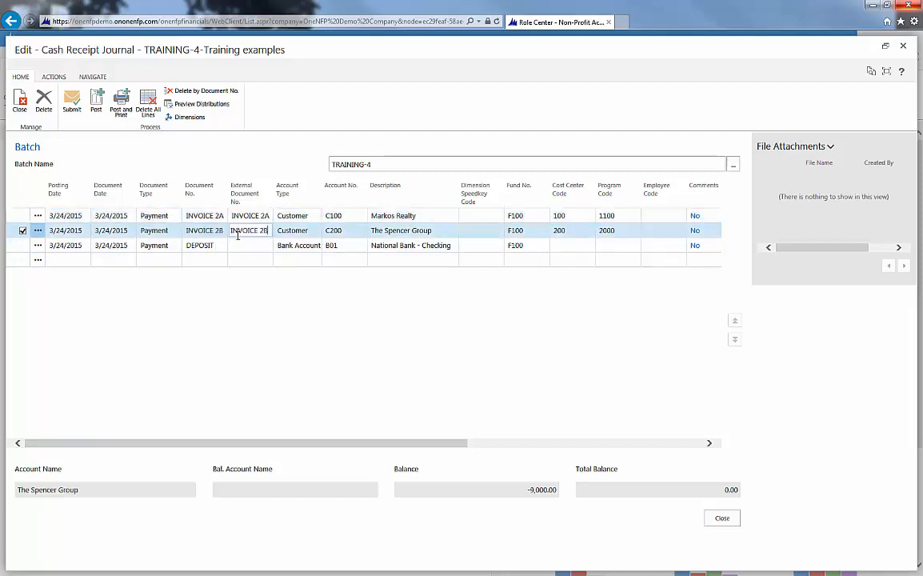
- Select the Document No. of the Markos Realty line for editing
click(196, 218)
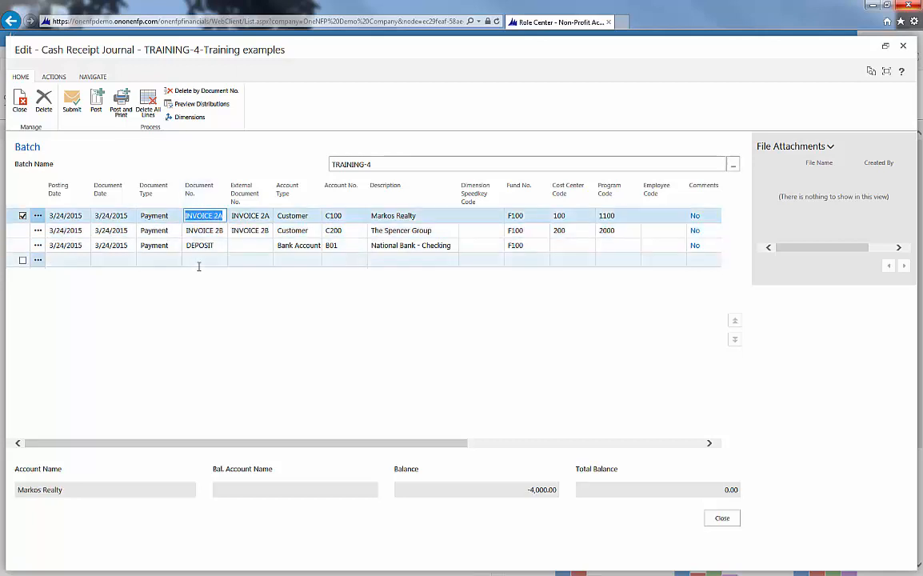